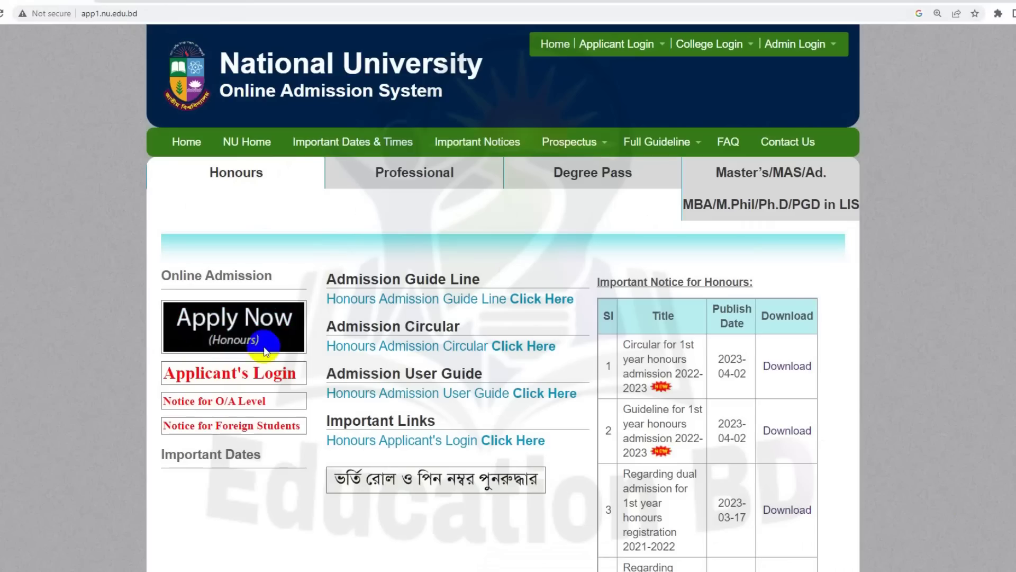
- Open the Honours online application form and read the notice about when application submission starts
left_click(232, 327)
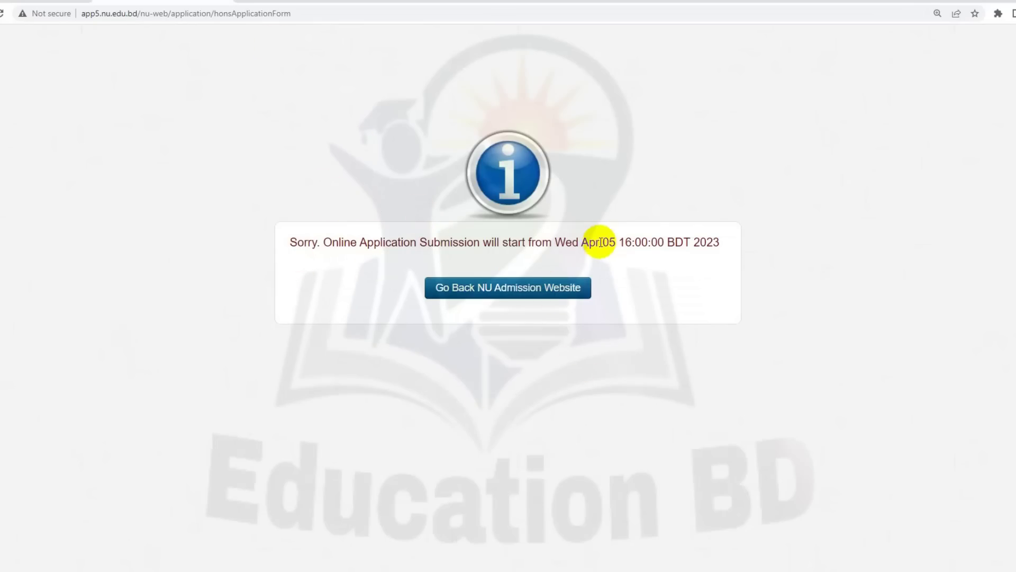
left_click_drag(603, 243, 725, 248)
left_click(640, 285)
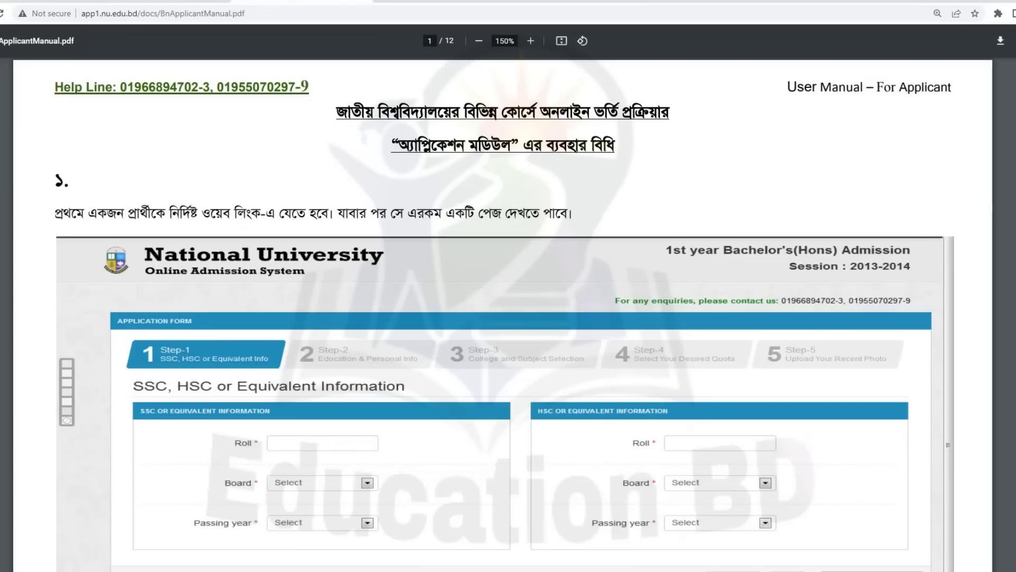
- Review the applicant manual's Steps 1 to 3: SSC/HSC information, education and personal info, and college and subject selection
scroll(227, 211, "down", 3)
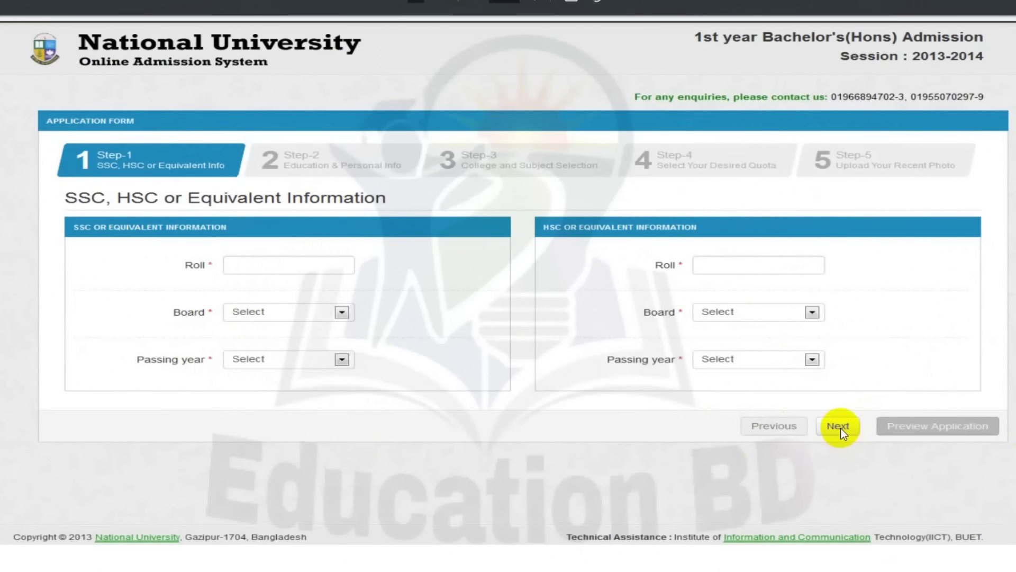
scroll(238, 435, "down", 15)
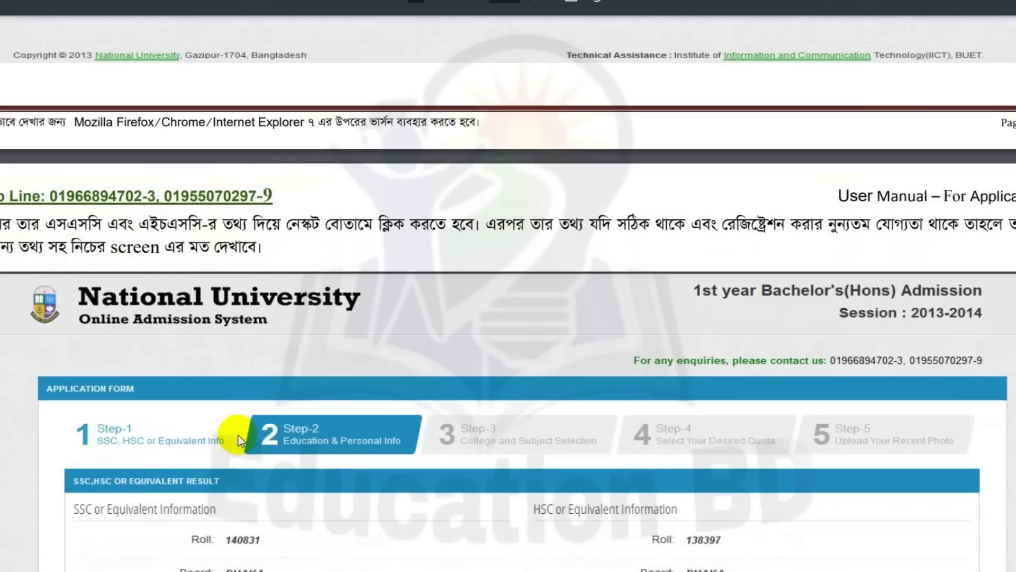
scroll(236, 433, "down", 5)
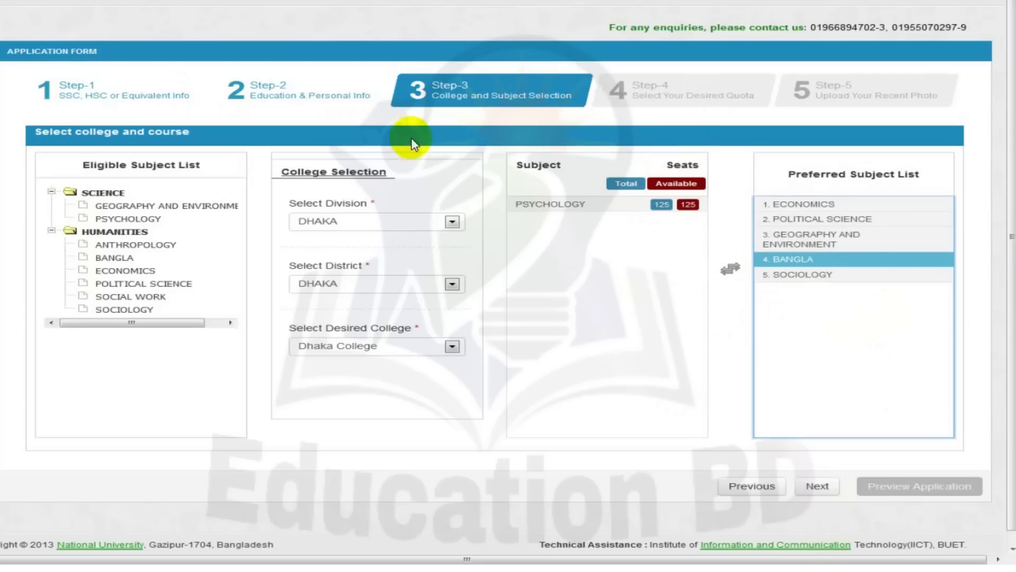
scroll(547, 288, "down", 8)
scroll(548, 288, "down", 15)
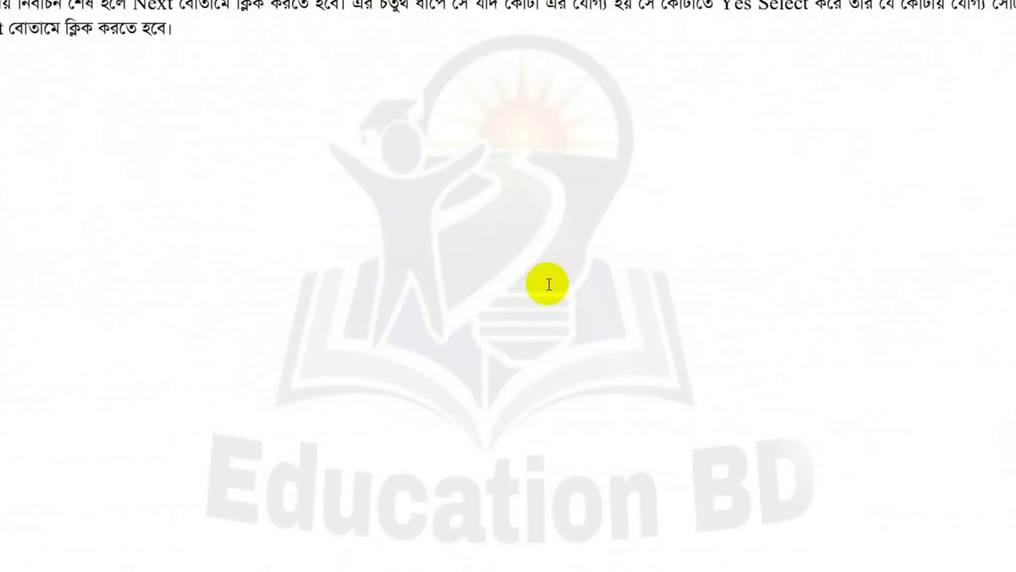
- Examine the manual's Step 4 quota selection and Step 5 photo upload and mobile number form
scroll(548, 280, "down", 2)
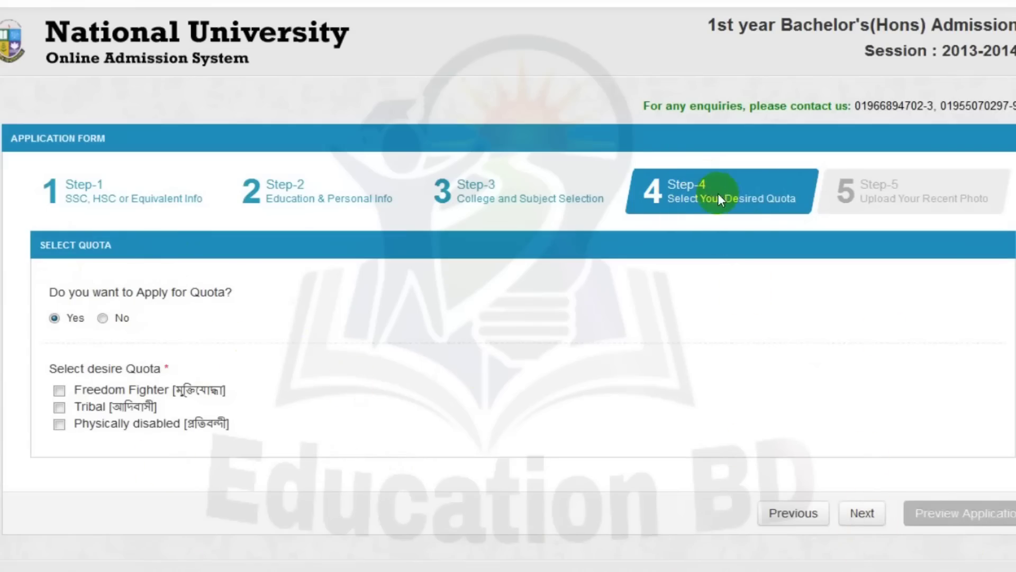
scroll(752, 296, "down", 8)
scroll(746, 317, "down", 9)
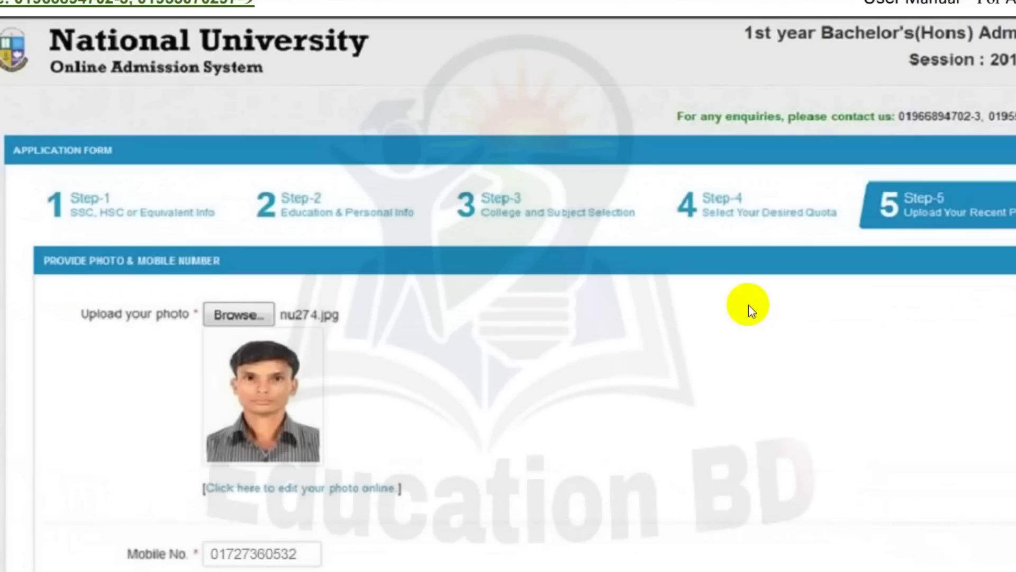
left_click(289, 347)
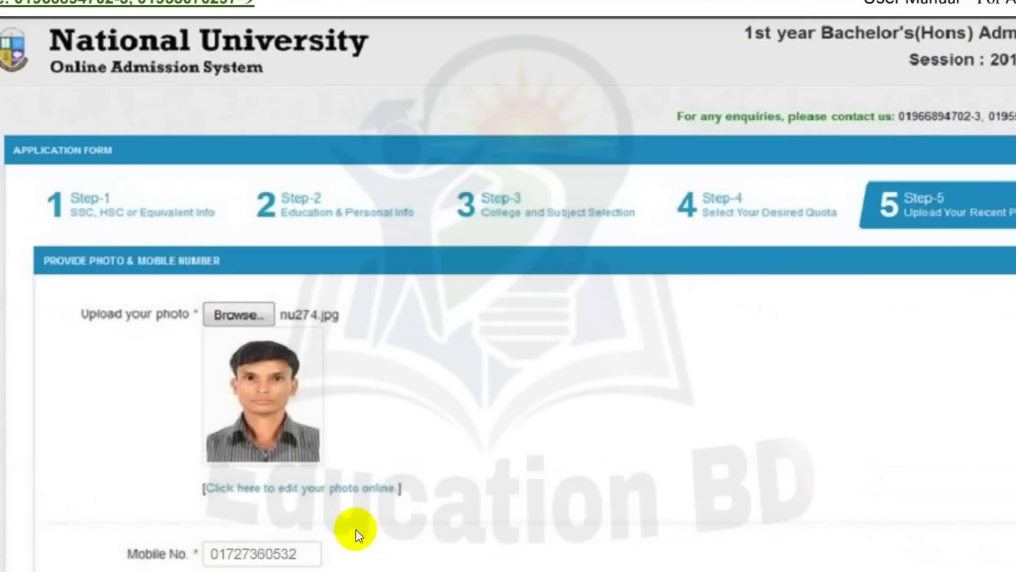
scroll(356, 529, "down", 1)
scroll(356, 527, "up", 1)
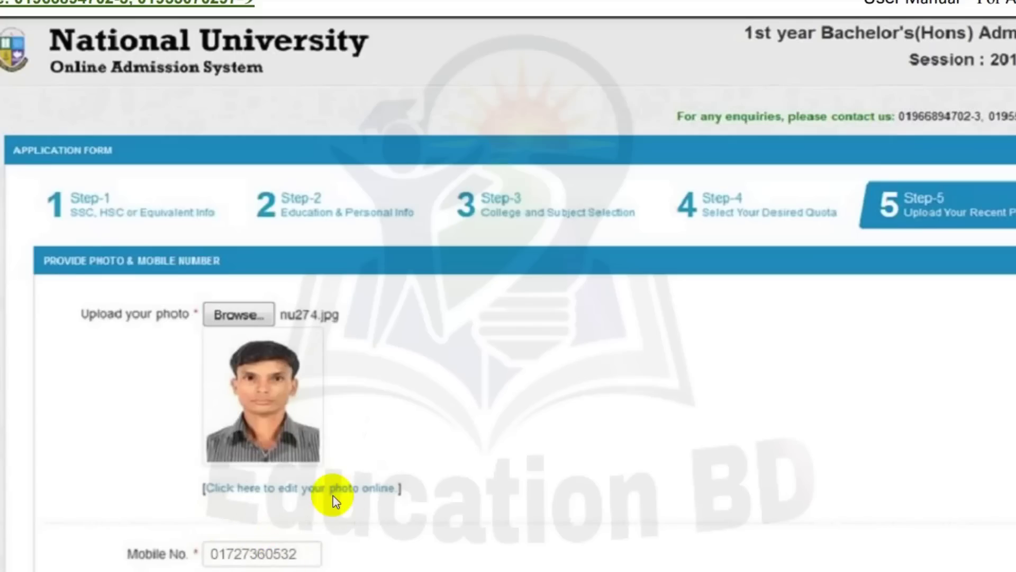
scroll(519, 562, "down", 2)
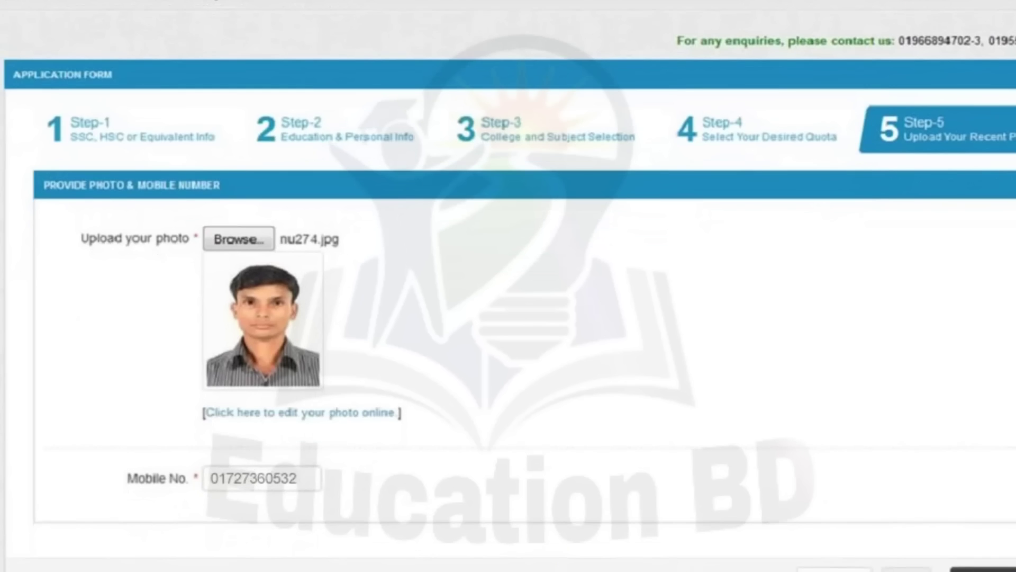
- Examine the manual's application form preview and the submission confirmation with admission roll, PIN and admit card download
scroll(798, 500, "down", 15)
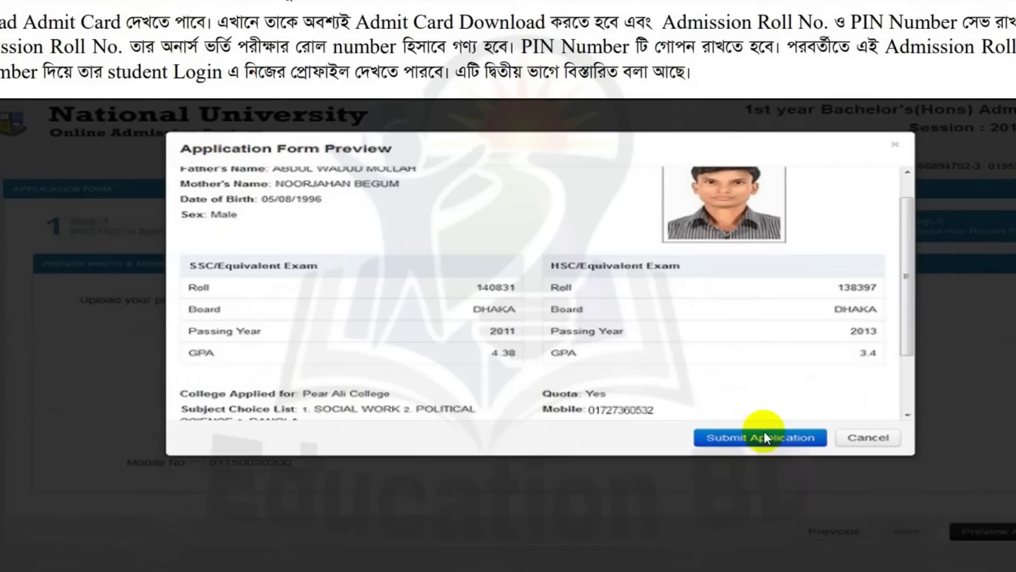
left_click(741, 437)
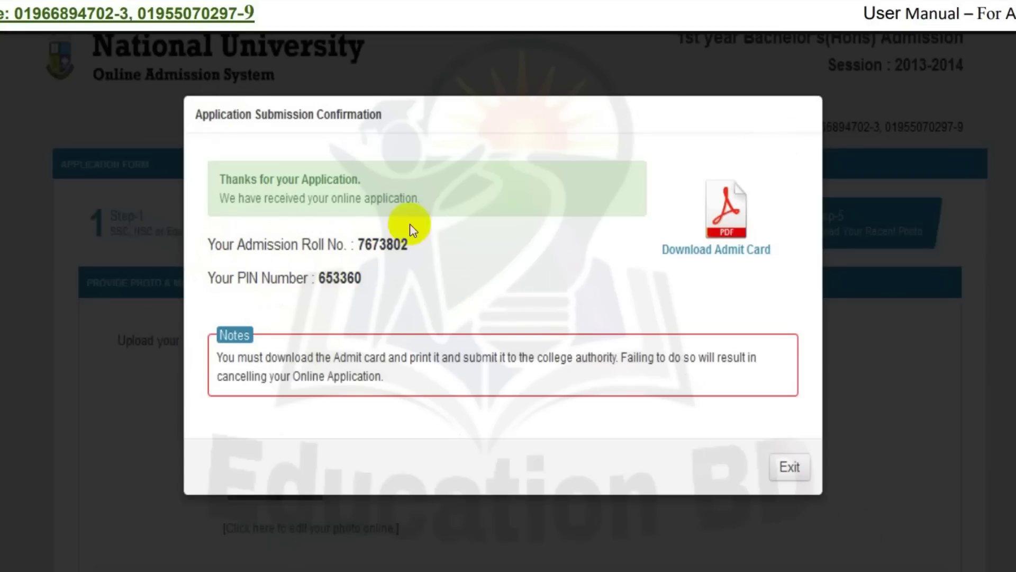
scroll(273, 312, "down", 5)
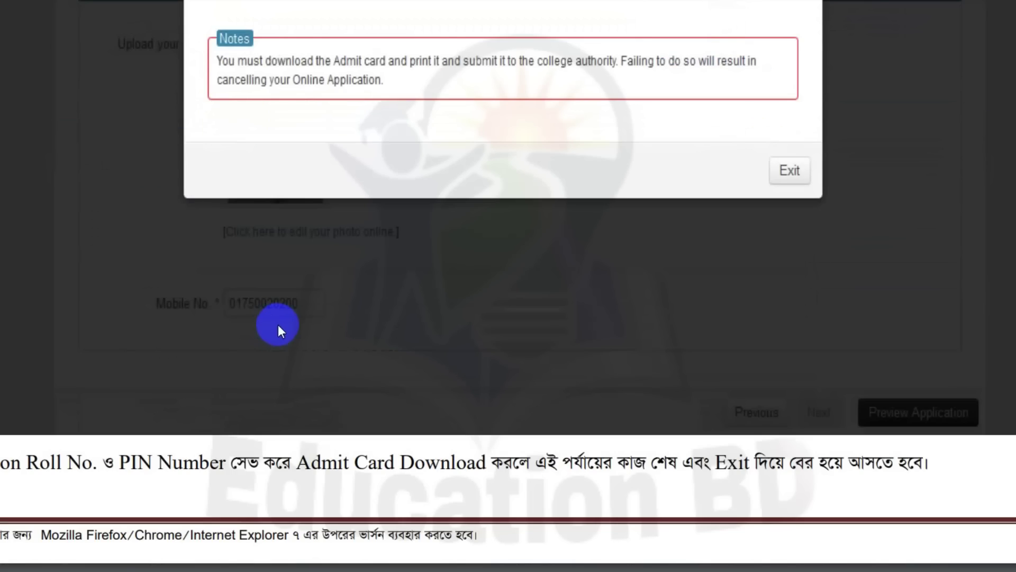
scroll(284, 325, "down", 10)
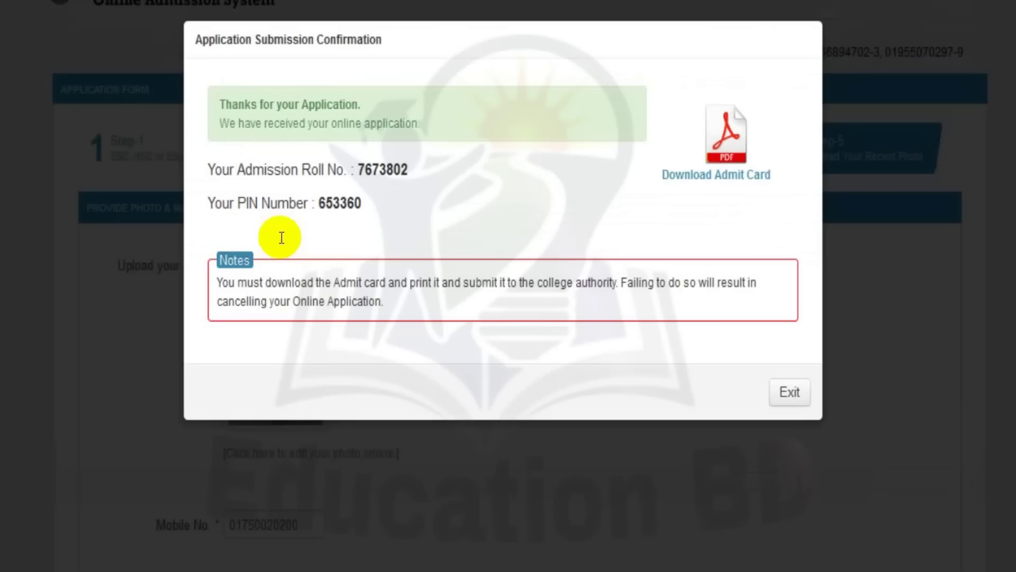
scroll(283, 237, "down", 10)
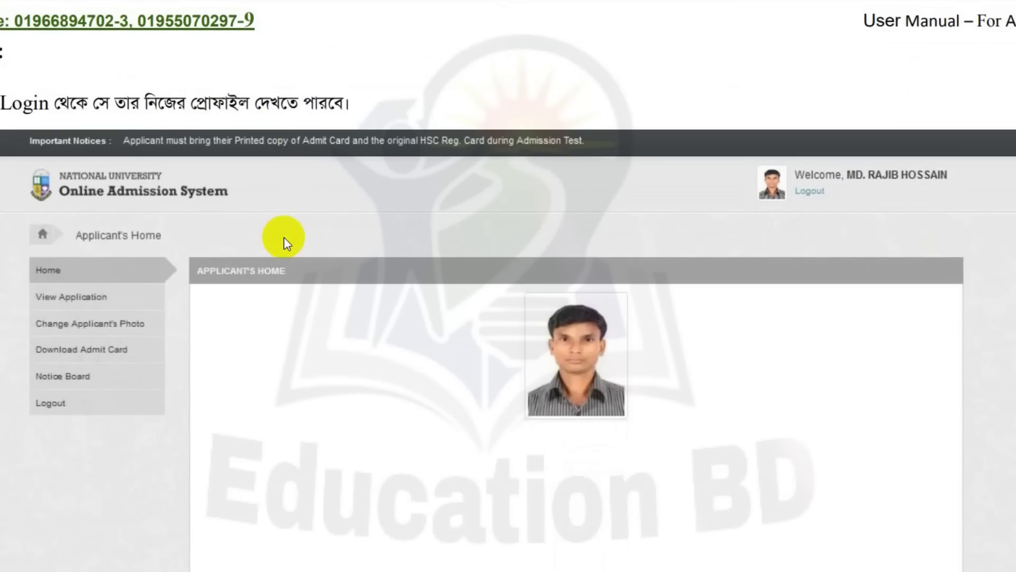
scroll(316, 230, "up", 10)
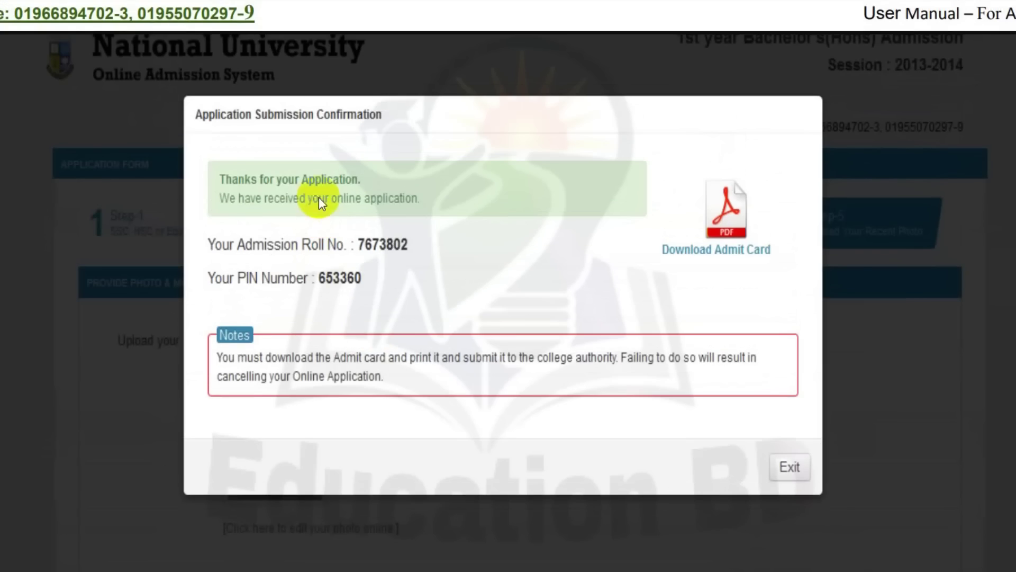
- Review the manual's applicant login pages: Applicant's Home, View Application and Change Applicant's Photo
scroll(374, 347, "down", 10)
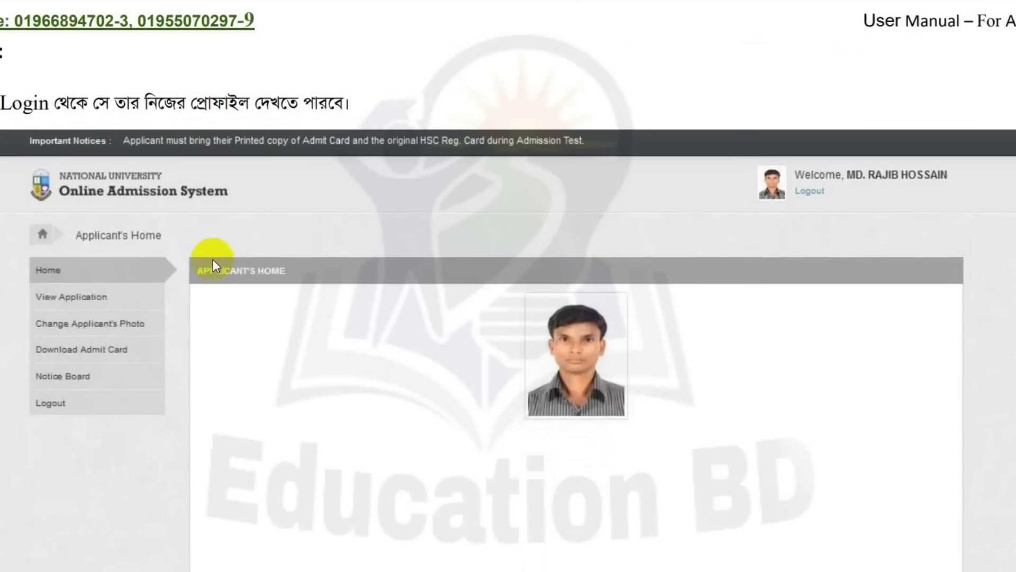
scroll(9, 164, "down", 3)
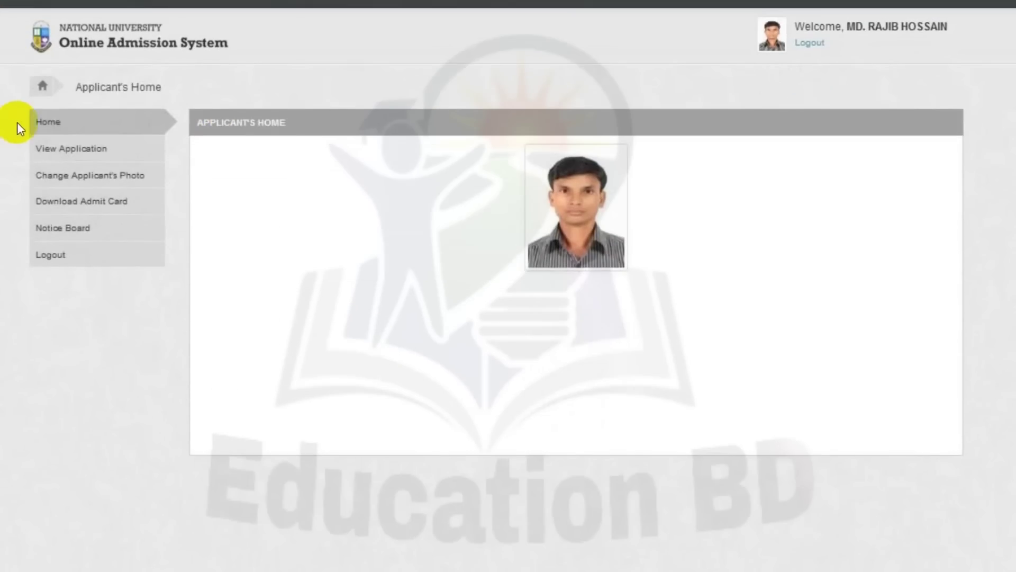
scroll(54, 190, "up", 2)
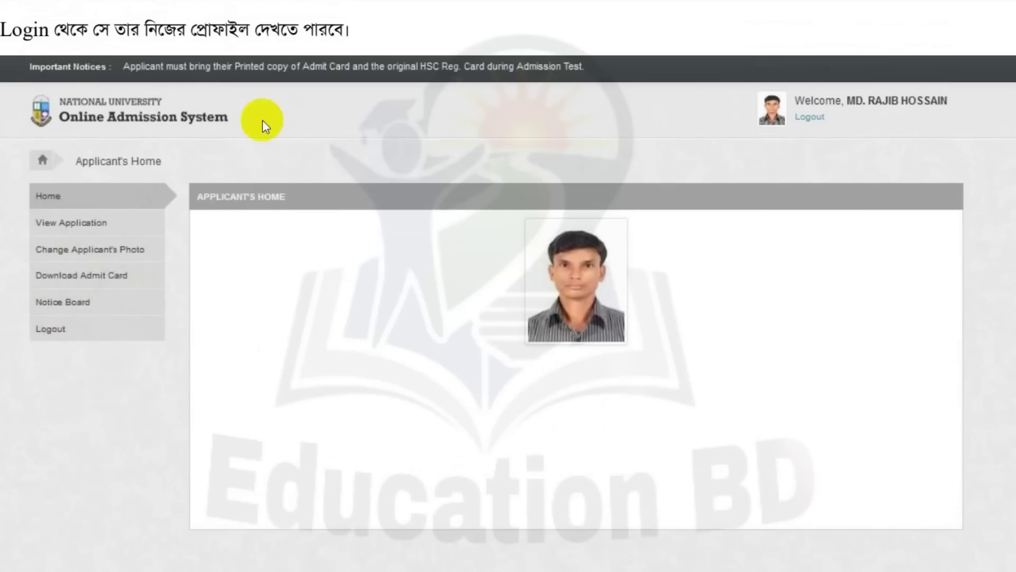
scroll(303, 332, "down", 5)
scroll(303, 332, "down", 8)
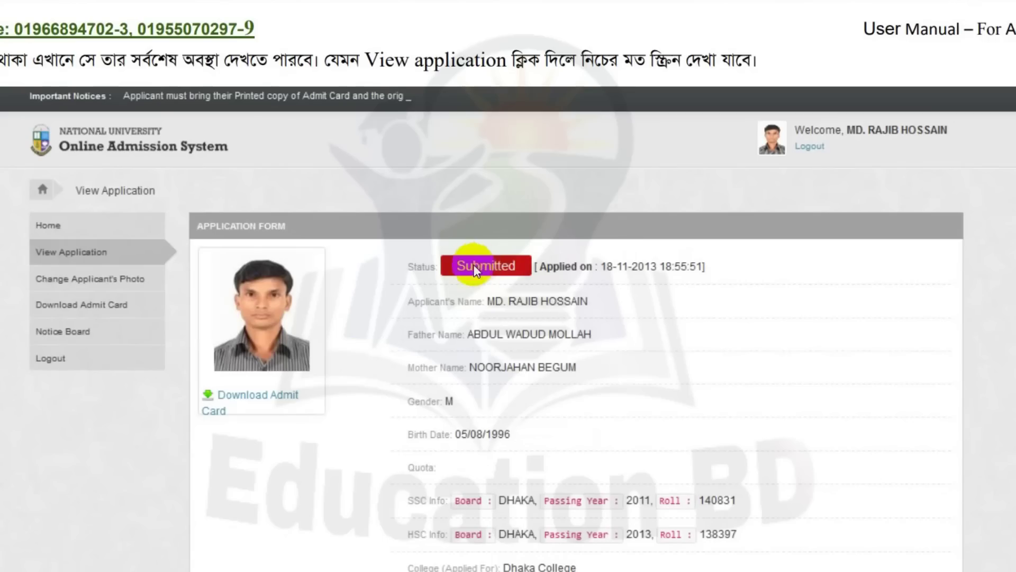
scroll(389, 406, "down", 20)
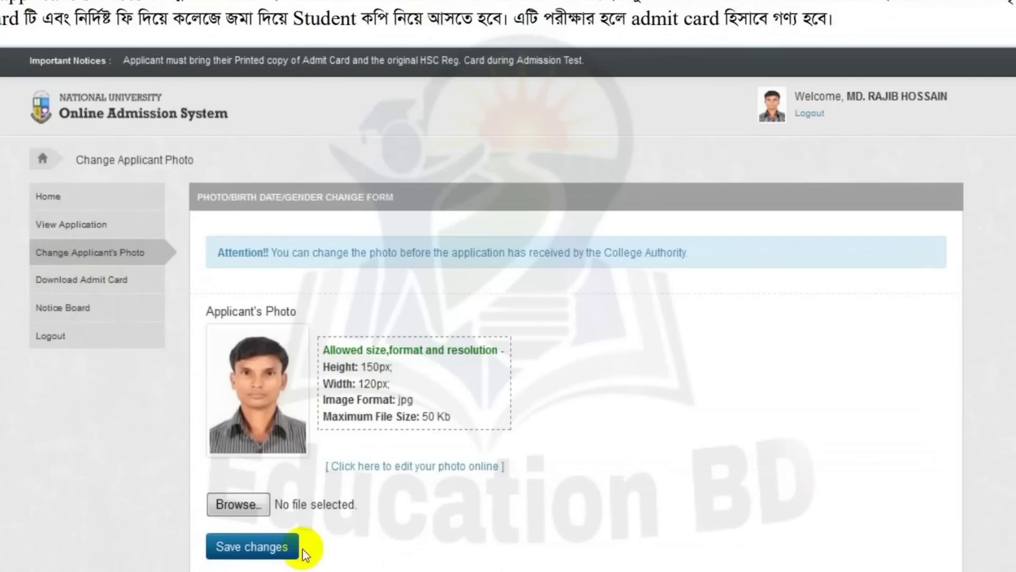
left_click(245, 428)
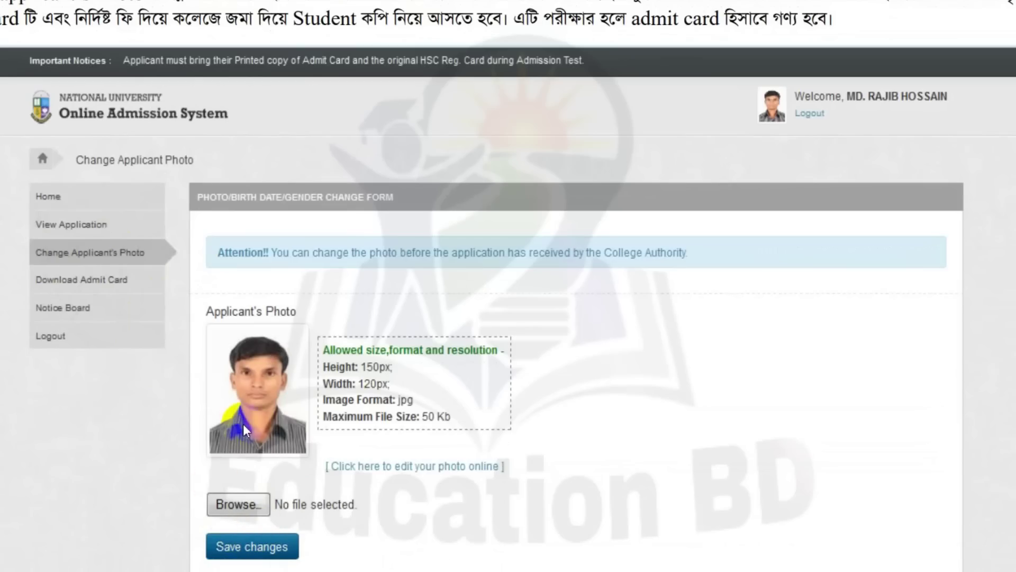
scroll(439, 504, "down", 5)
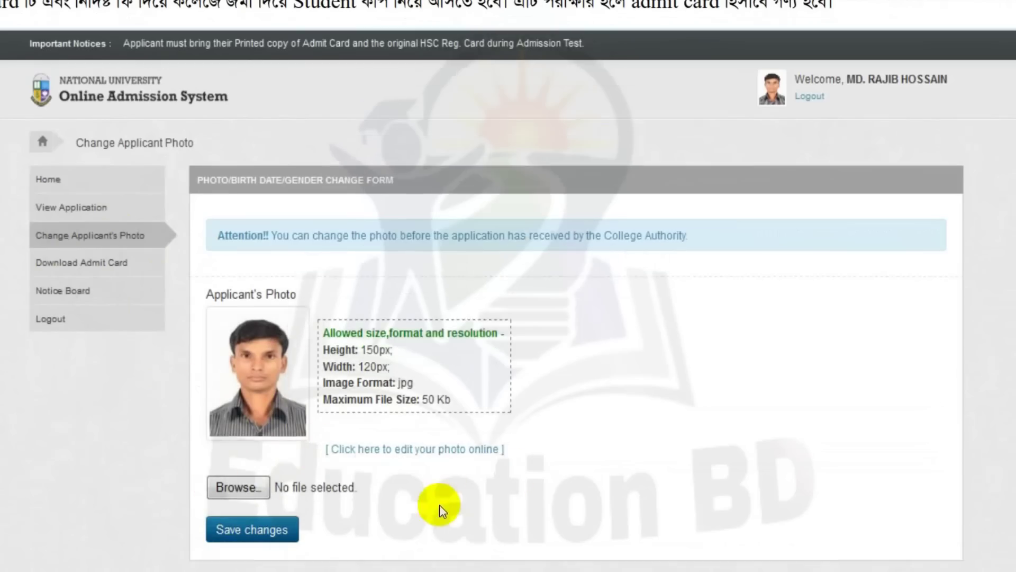
- Return to the beginning of the applicant manual with the Step 1 SSC/HSC information form
scroll(439, 504, "down", 15)
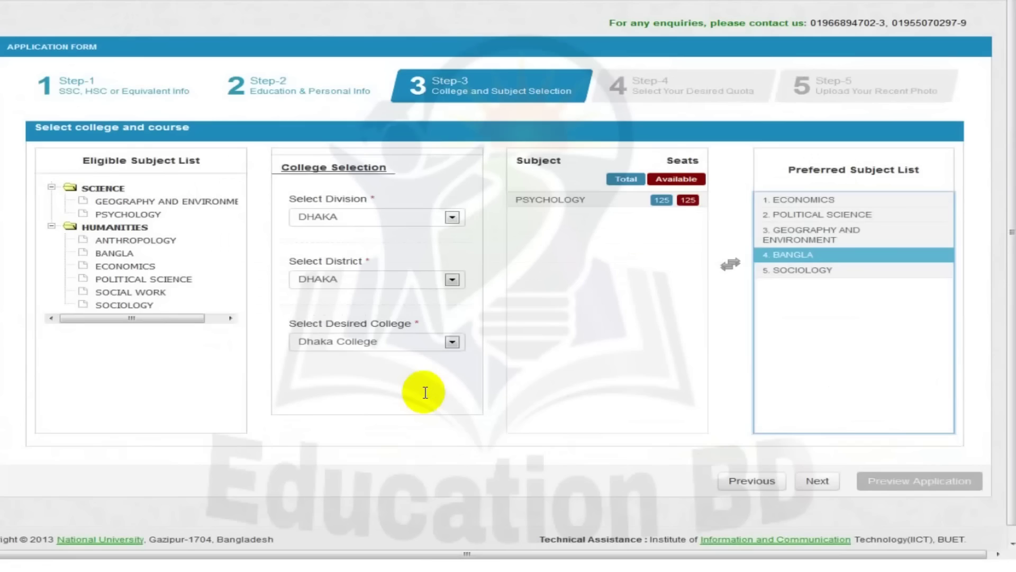
scroll(425, 392, "up", 20)
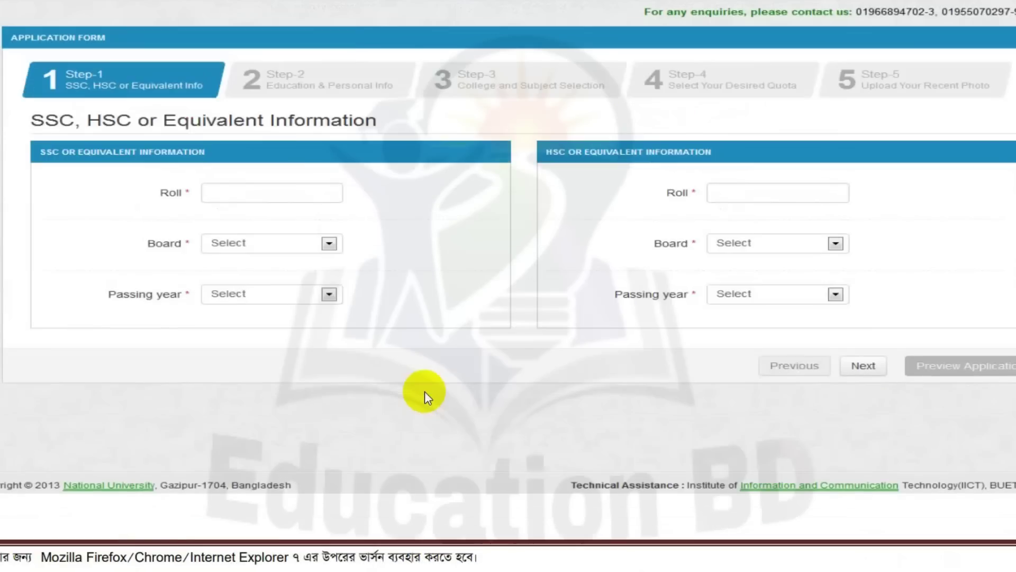
scroll(424, 392, "up", 5)
scroll(424, 391, "down", 5)
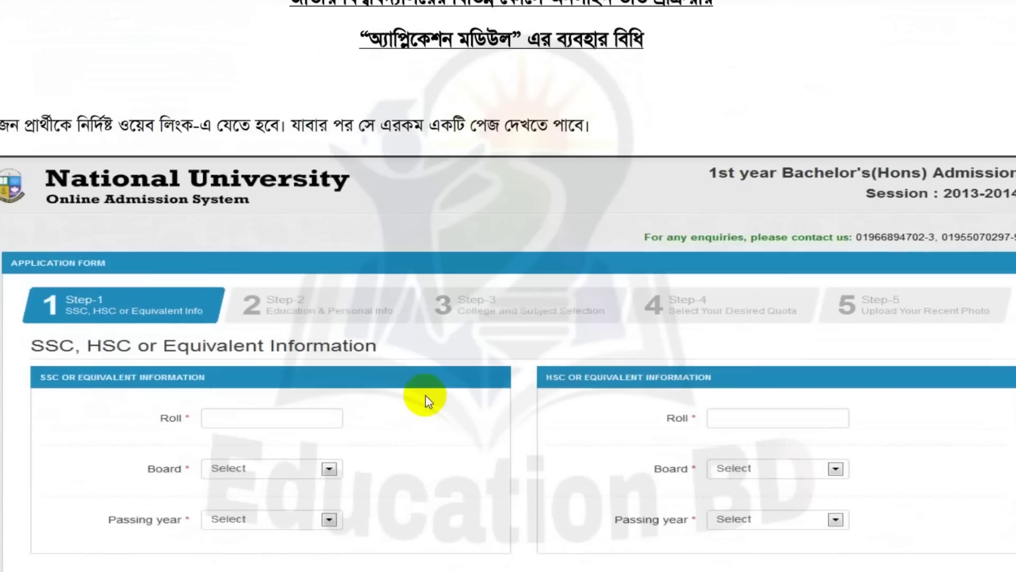